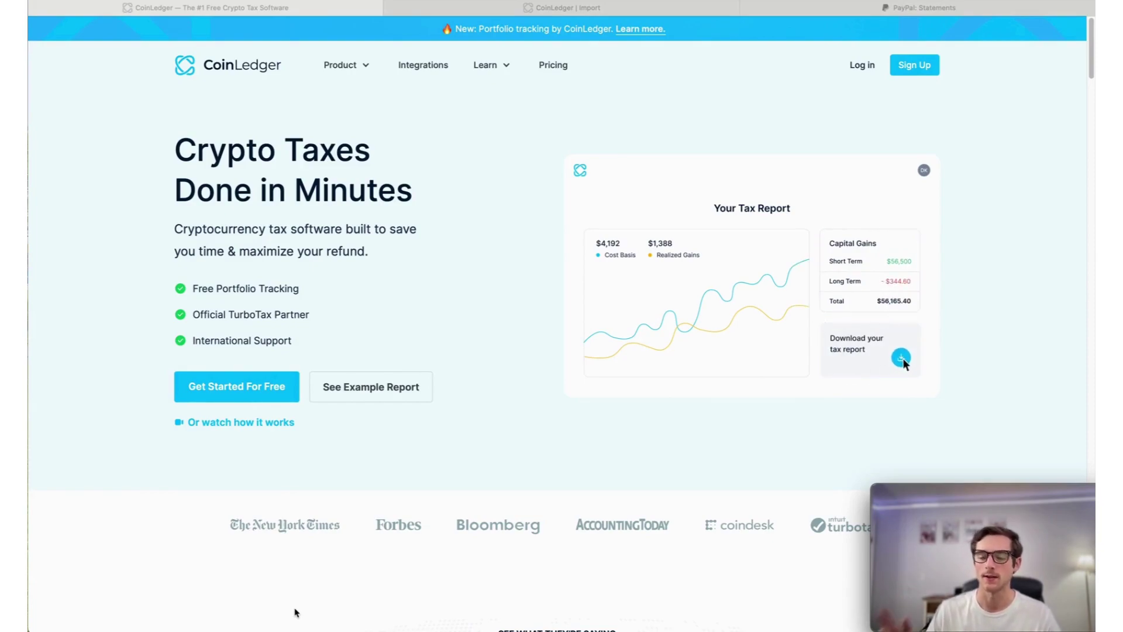
Step: Bring up the CoinLedger Import page listing the existing Celsius account
{"action": "left_click", "coordinate": [515, 11]}
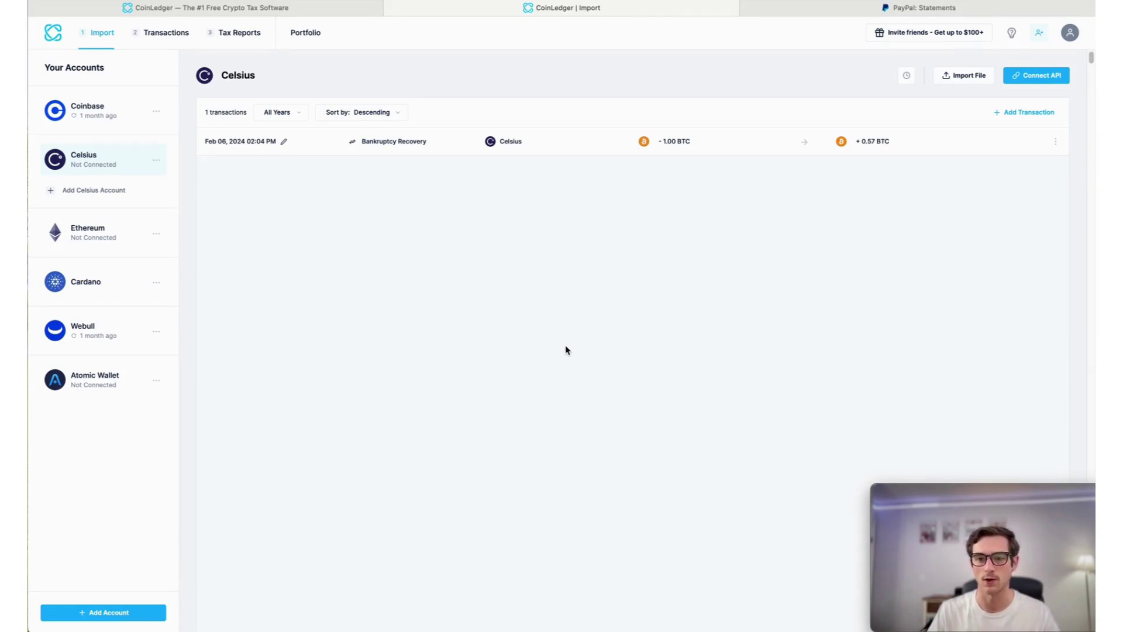
Step: Review PayPal's Tax documents page and keep 2023 as the selected tax year
{"action": "left_click", "coordinate": [950, 10]}
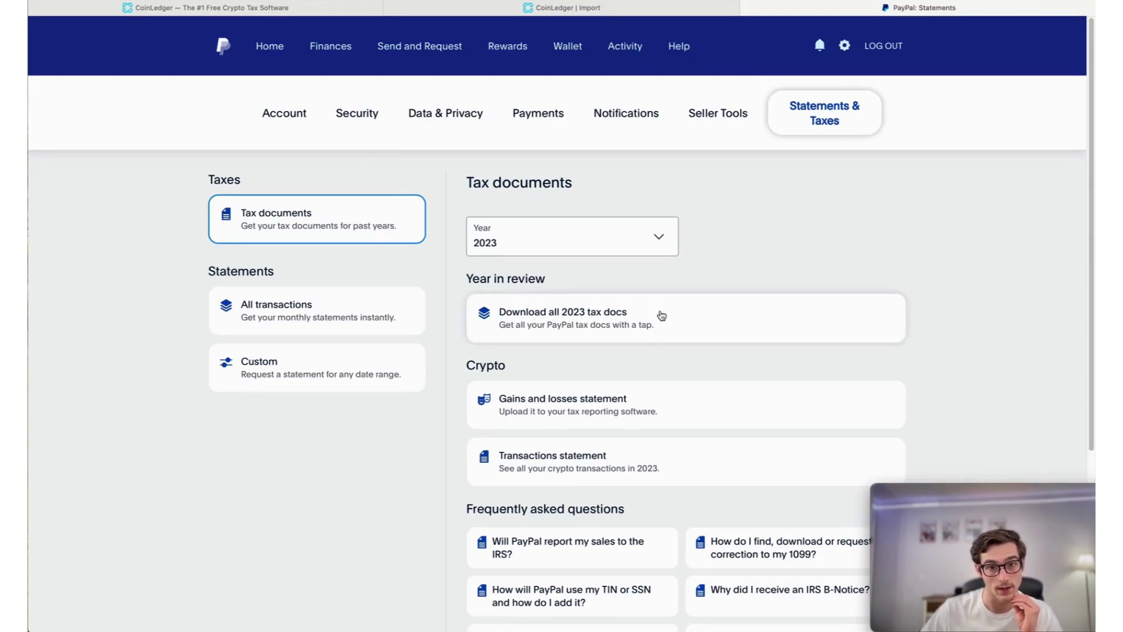
{"action": "scroll", "coordinate": [631, 298], "scroll_direction": "down", "scroll_amount": 1}
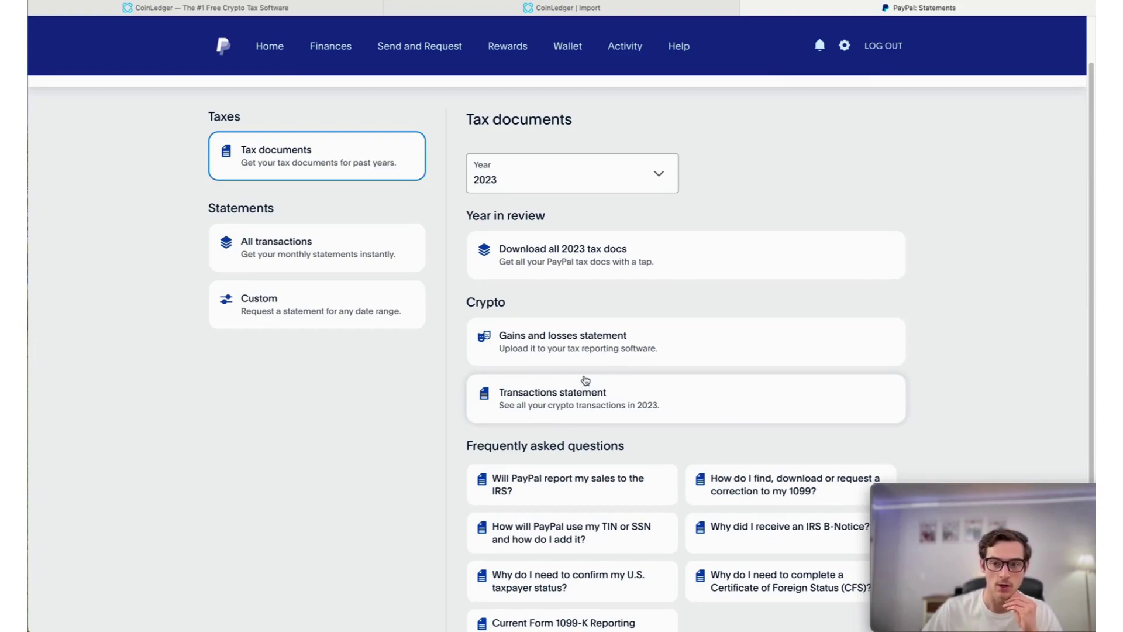
{"action": "scroll", "coordinate": [585, 380], "scroll_direction": "up", "scroll_amount": 1}
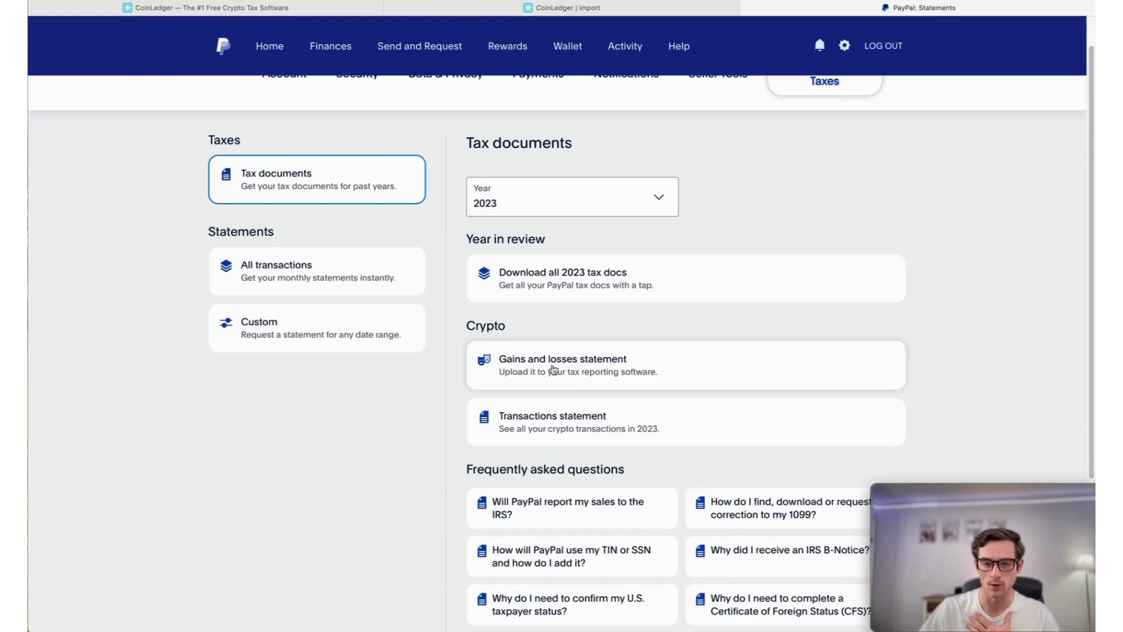
{"action": "left_click", "coordinate": [551, 201]}
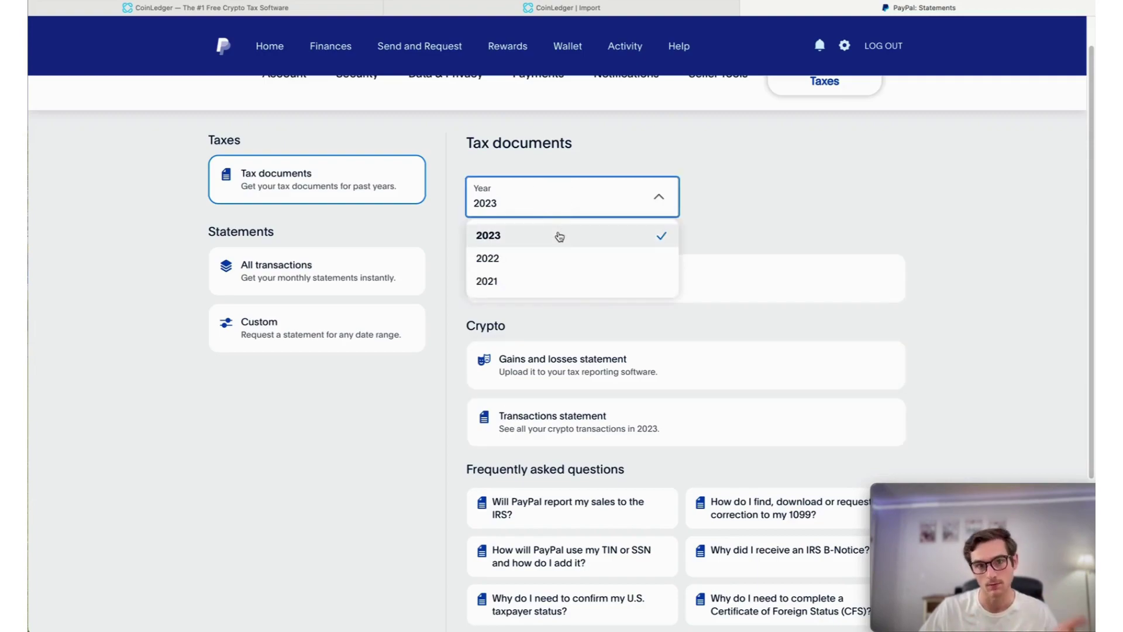
{"action": "left_click", "coordinate": [761, 208]}
{"action": "scroll", "coordinate": [632, 338], "scroll_direction": "down", "scroll_amount": 1}
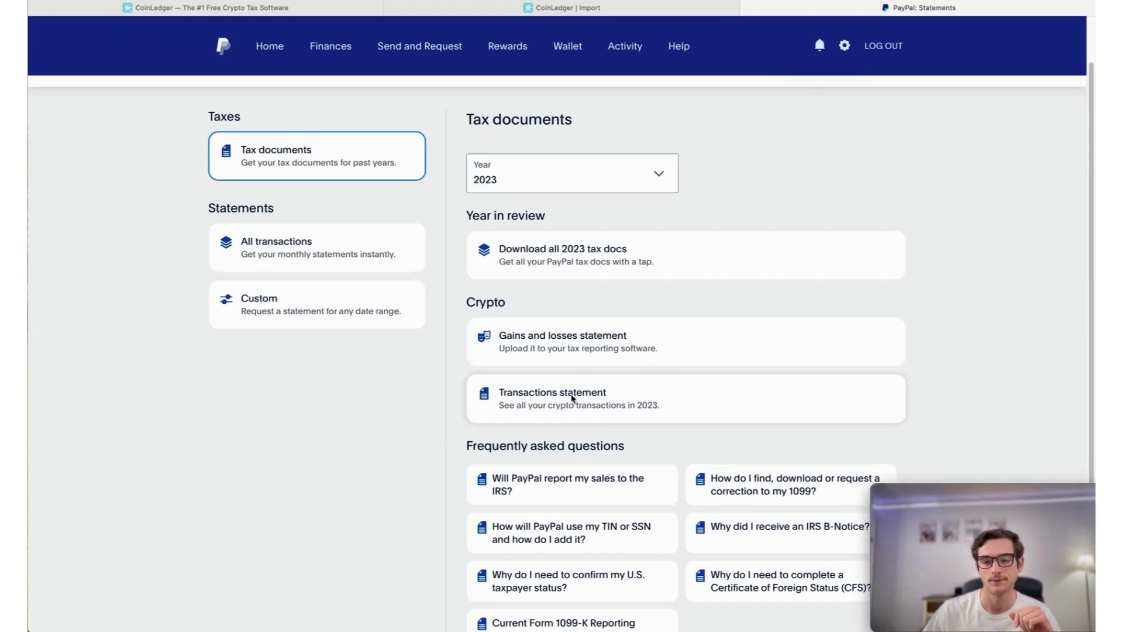
Step: Add PayPal as a new exchange account in CoinLedger
{"action": "left_click", "coordinate": [511, 7]}
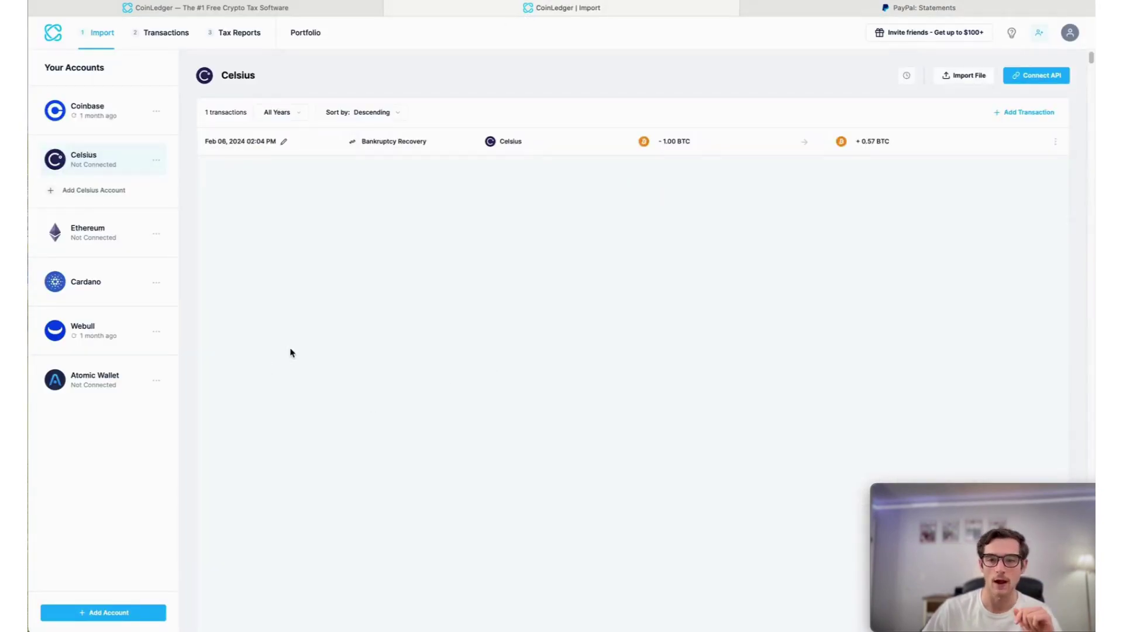
{"action": "left_click", "coordinate": [148, 612]}
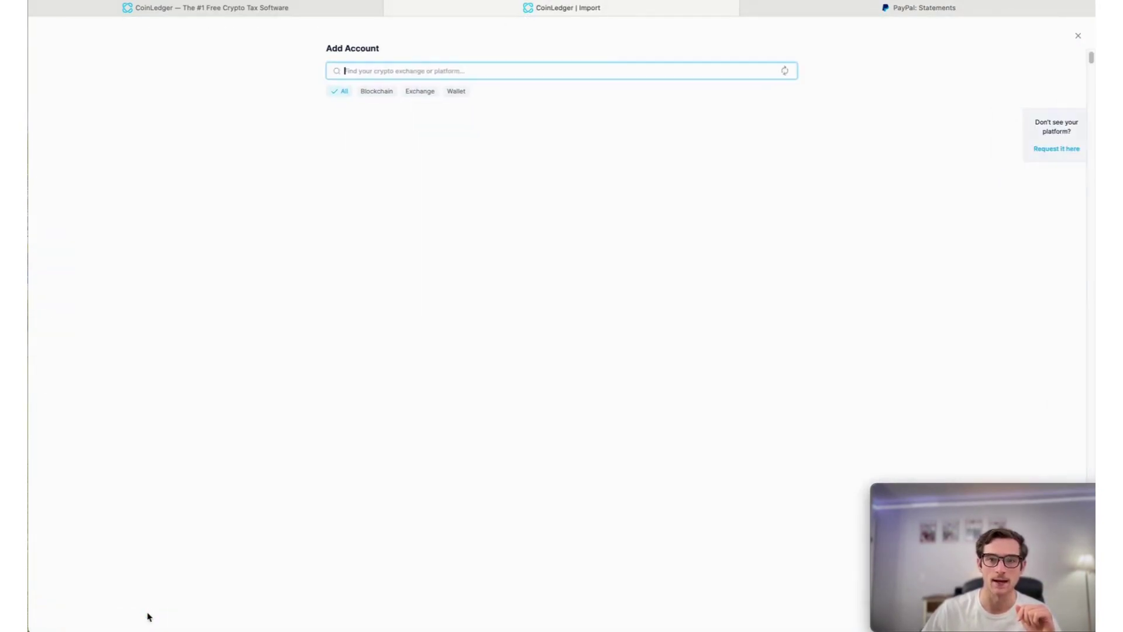
{"action": "type", "text": "payp"}
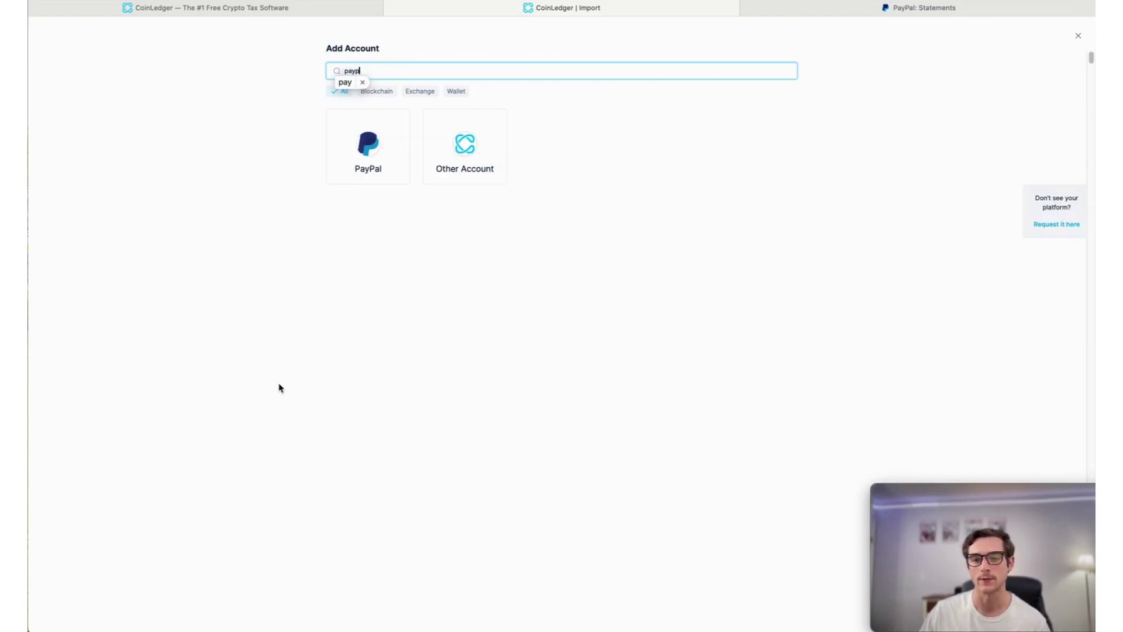
{"action": "left_click", "coordinate": [382, 177]}
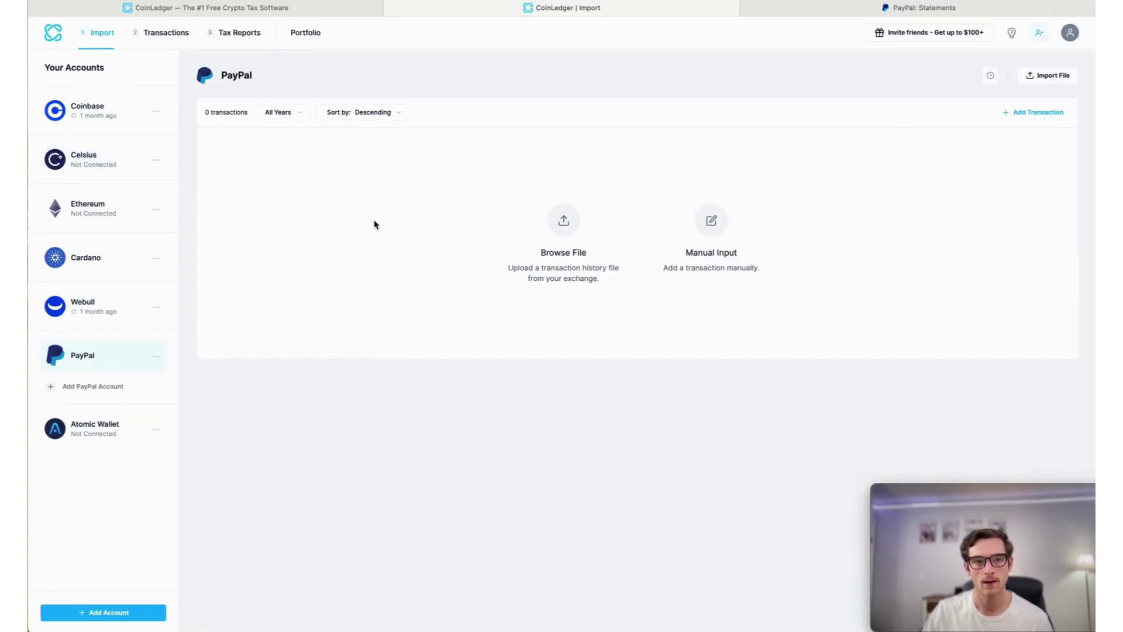
Step: Upload the PayPal Transaction statement CSV from Downloads into the PayPal account
{"action": "left_click", "coordinate": [562, 232]}
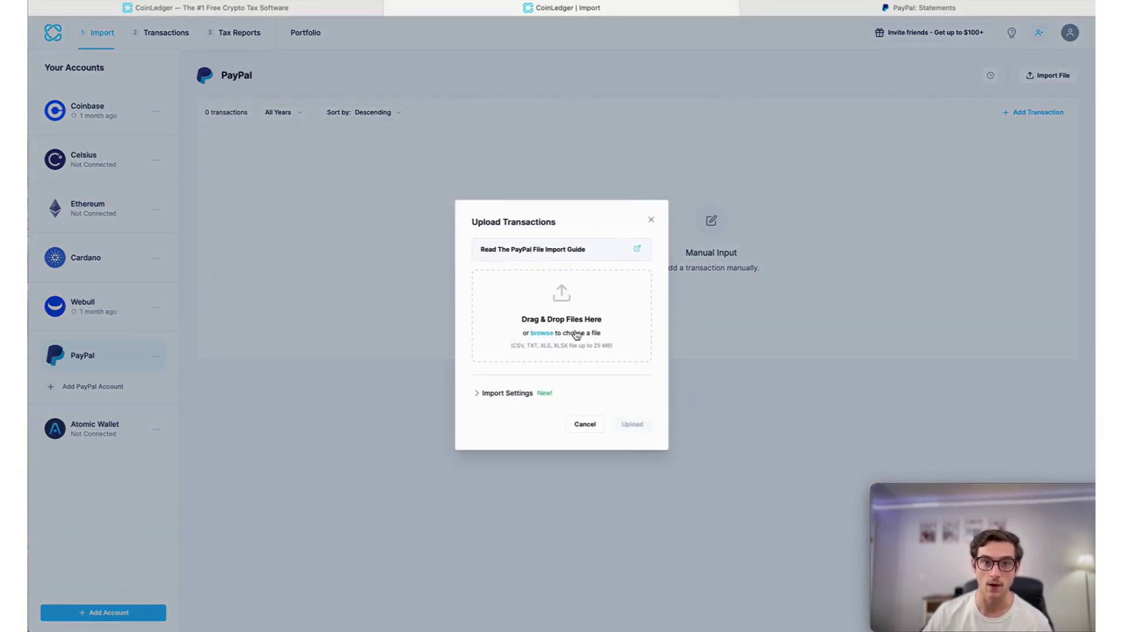
{"action": "left_click", "coordinate": [541, 333]}
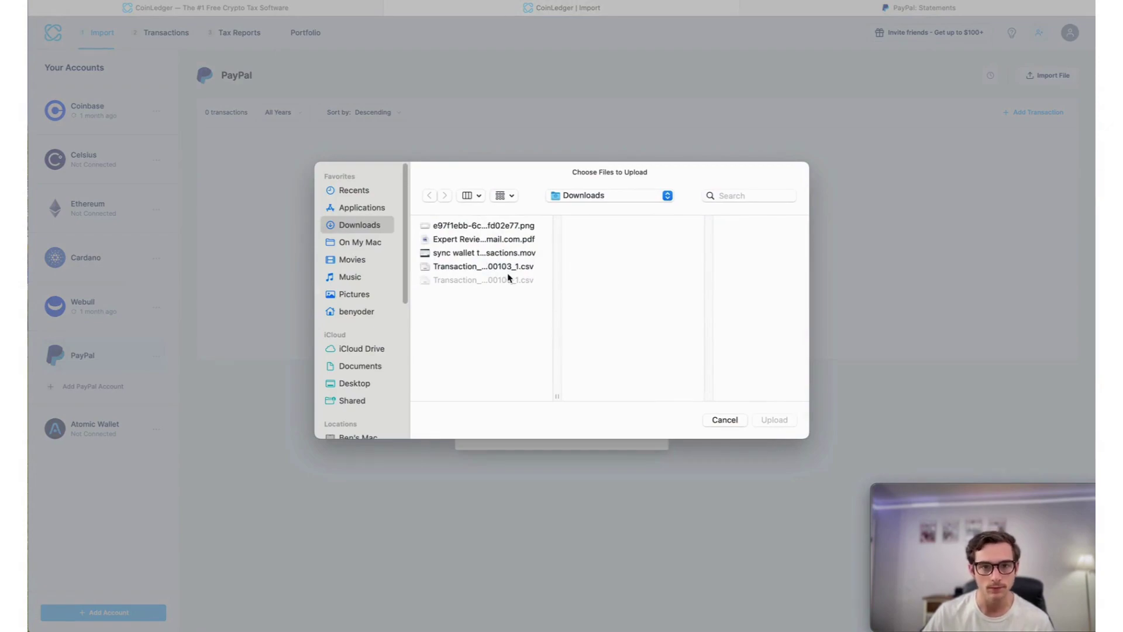
{"action": "left_click", "coordinate": [491, 266]}
{"action": "left_click", "coordinate": [773, 420]}
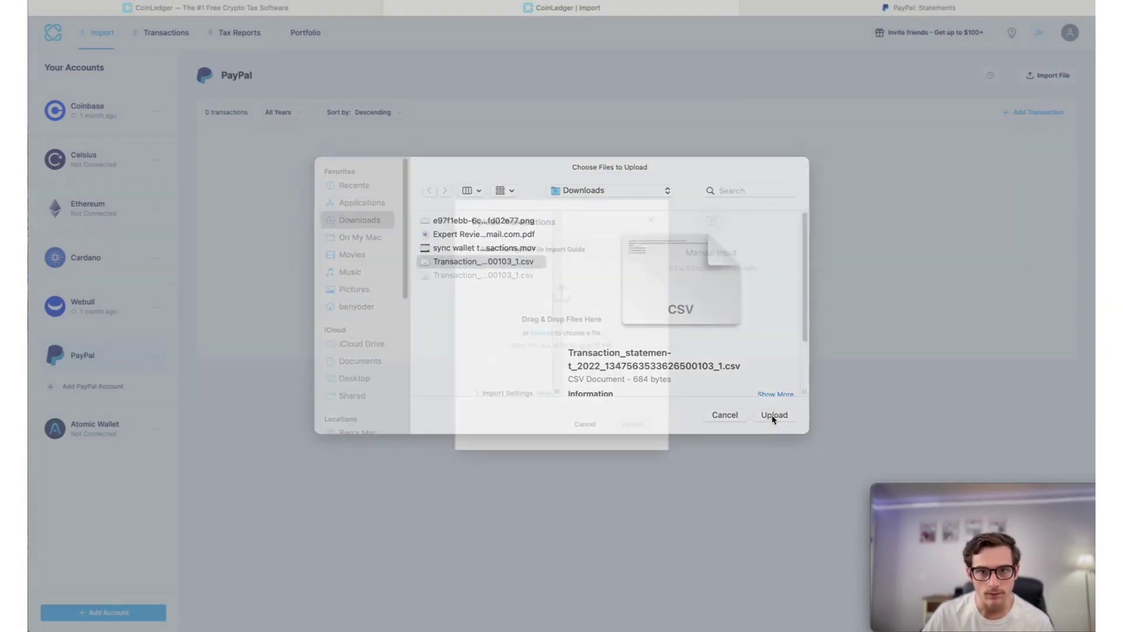
{"action": "left_click", "coordinate": [633, 424]}
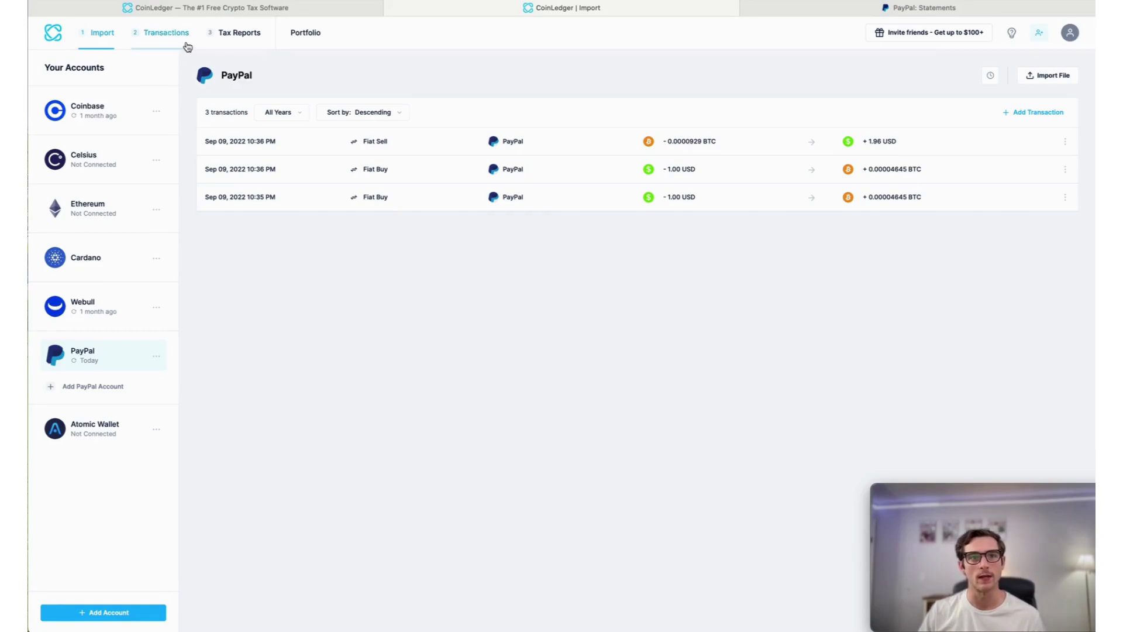
Step: Review the all-accounts transactions list with filters, then bring up the 2023 tax report
{"action": "left_click", "coordinate": [166, 33]}
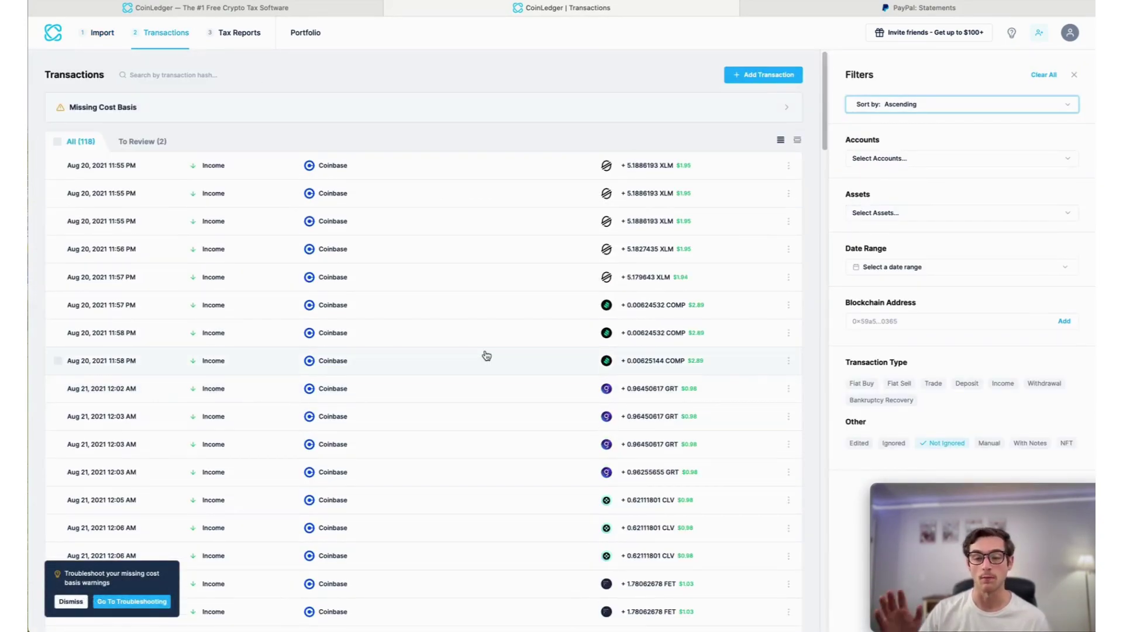
{"action": "left_click", "coordinate": [942, 121]}
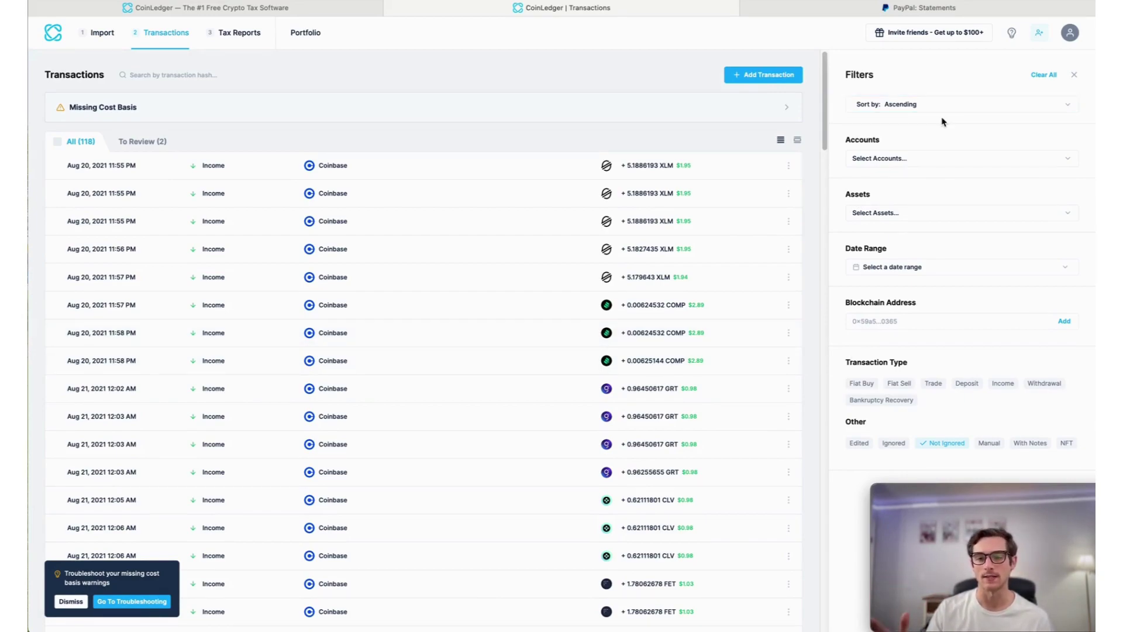
{"action": "mouse_move", "coordinate": [421, 166]}
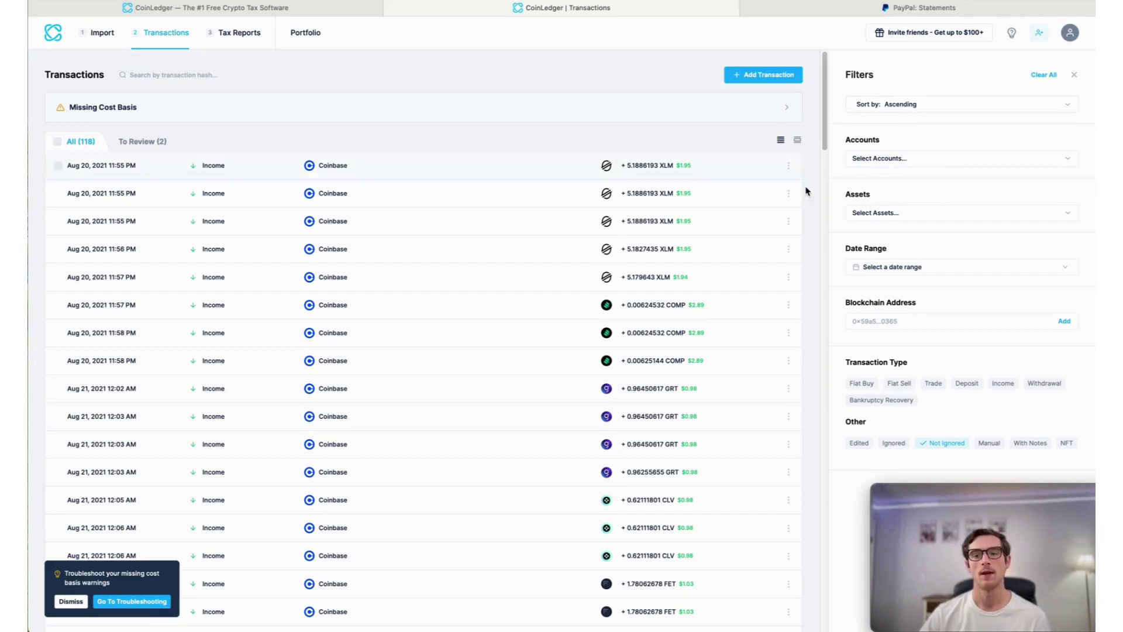
{"action": "left_click", "coordinate": [239, 32]}
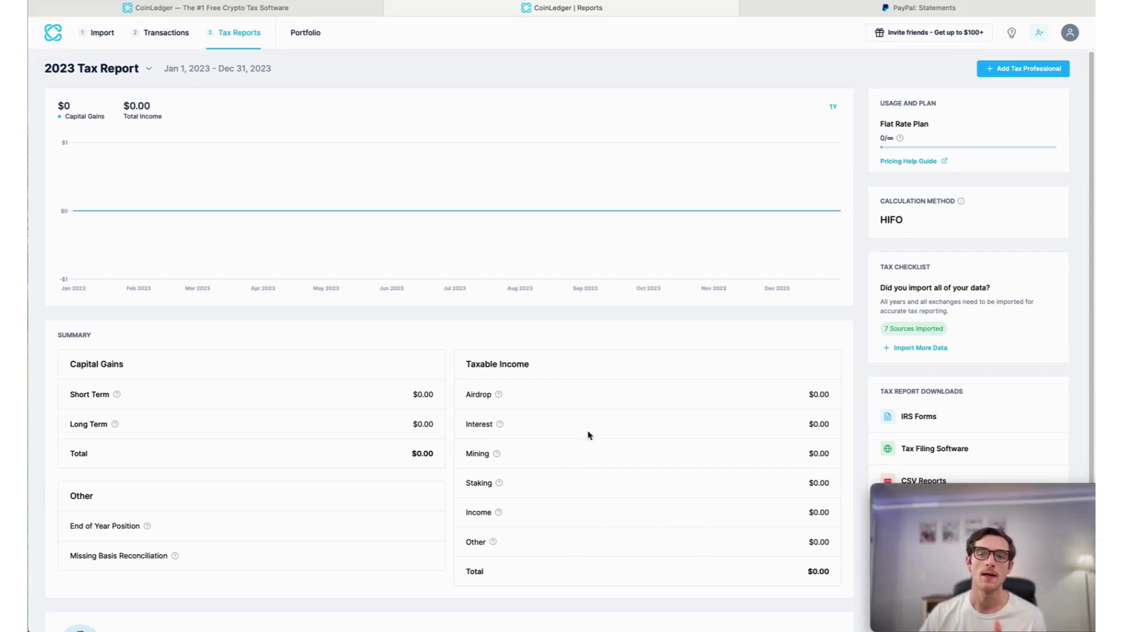
{"action": "mouse_move", "coordinate": [982, 556]}
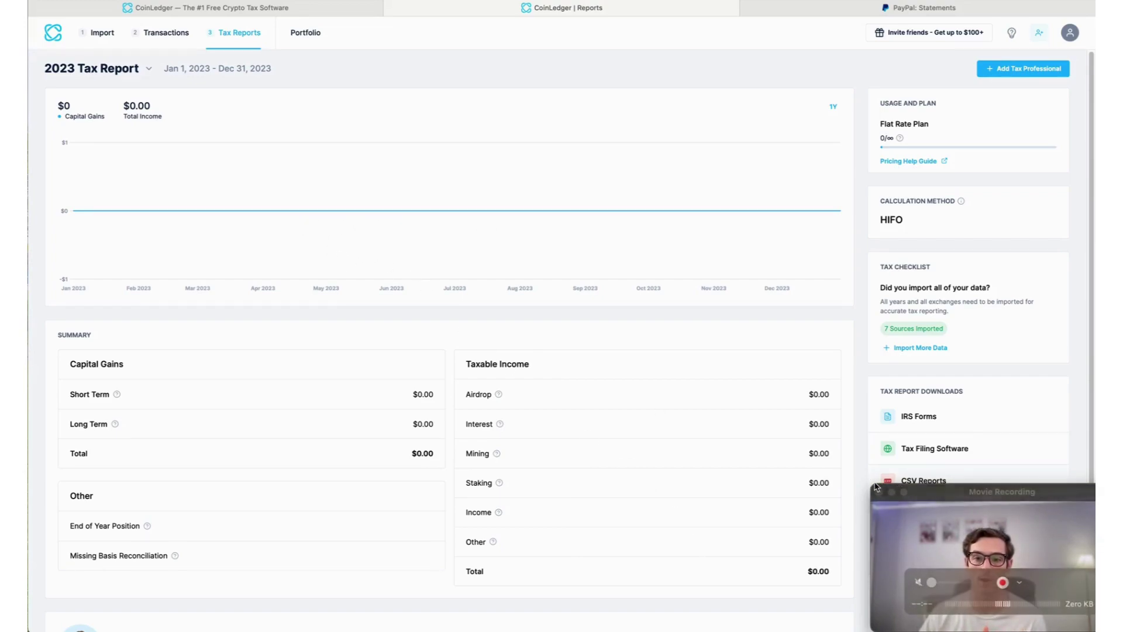
{"action": "scroll", "coordinate": [952, 397], "scroll_direction": "down", "scroll_amount": 1}
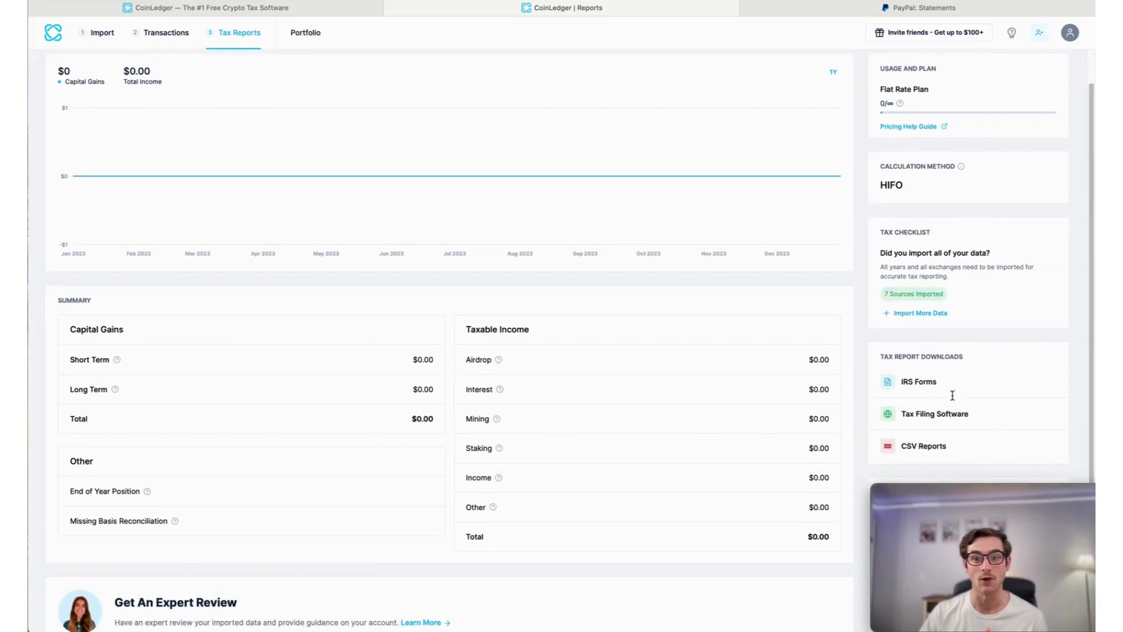
{"action": "scroll", "coordinate": [948, 396], "scroll_direction": "down", "scroll_amount": 1}
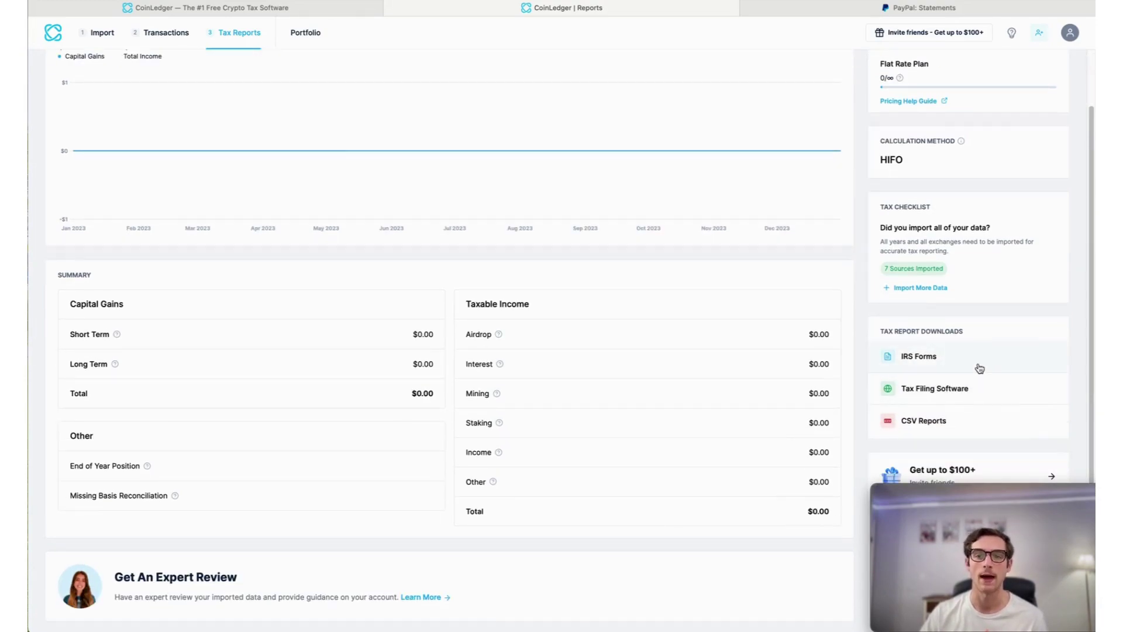
{"action": "left_click", "coordinate": [979, 397]}
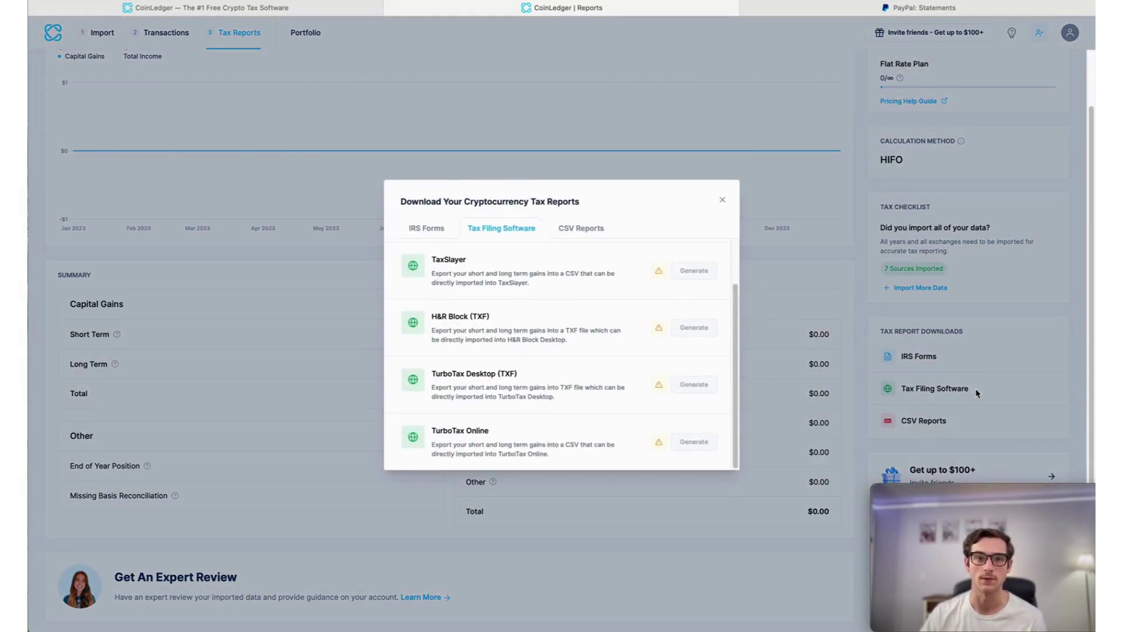
{"action": "left_click", "coordinate": [572, 158]}
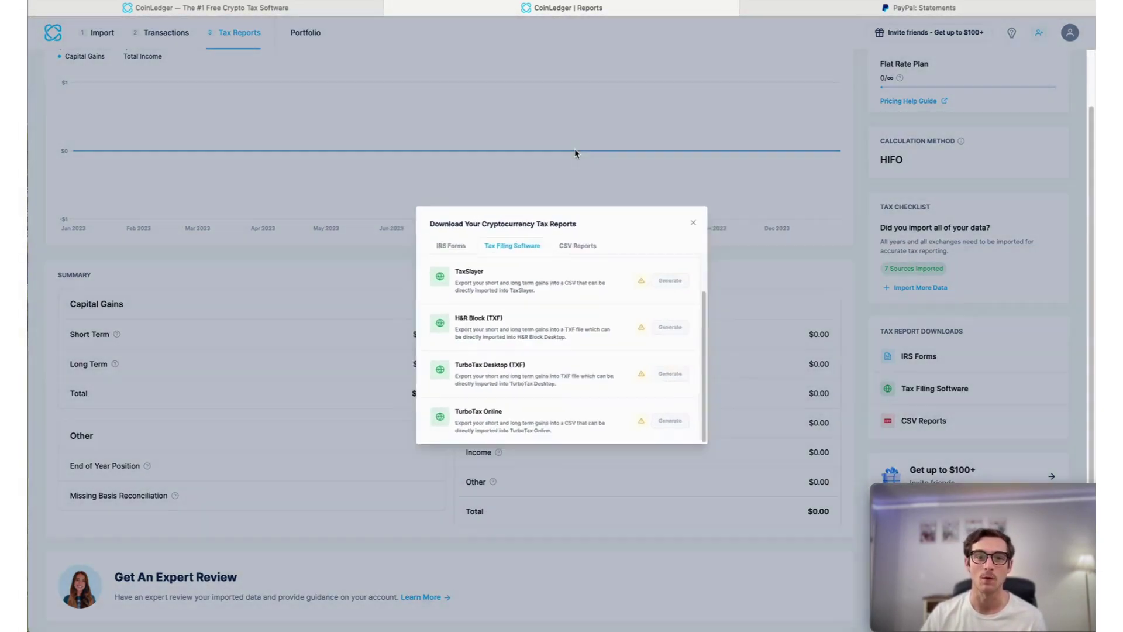
{"action": "scroll", "coordinate": [742, 404], "scroll_direction": "up", "scroll_amount": 3}
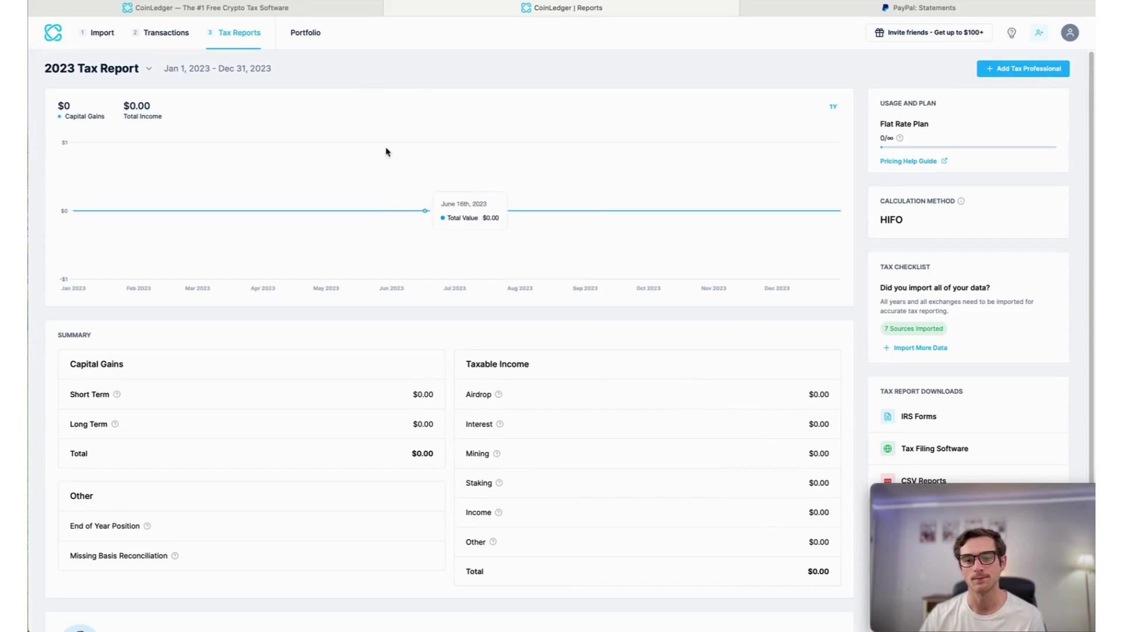
Step: Show the portfolio value chart over the last 1 month
{"action": "left_click", "coordinate": [308, 32]}
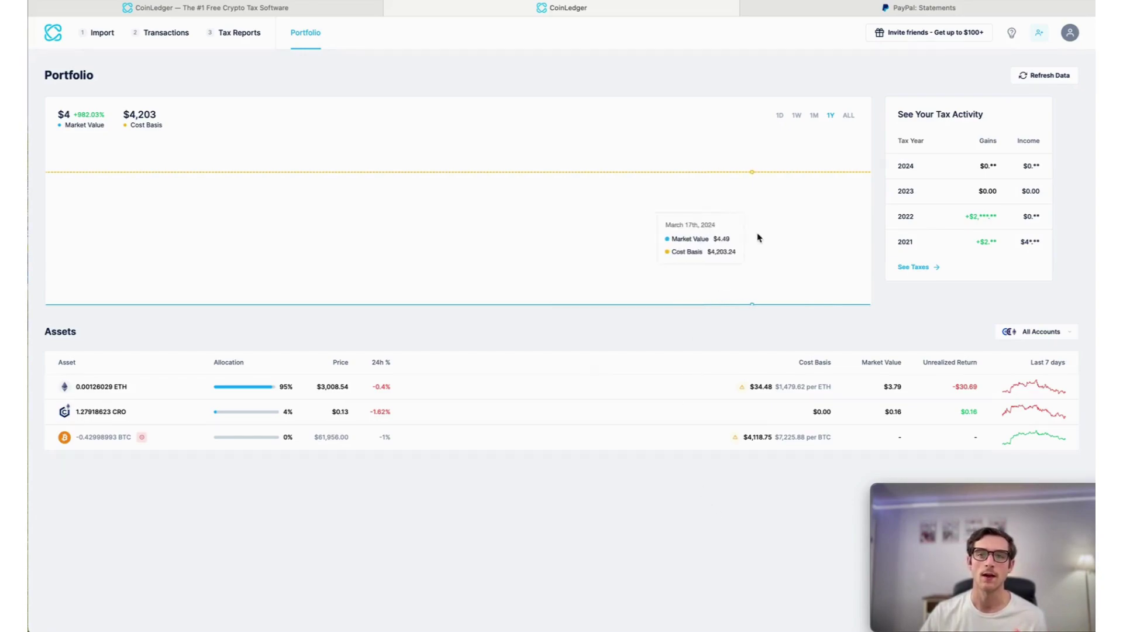
{"action": "left_click", "coordinate": [815, 115]}
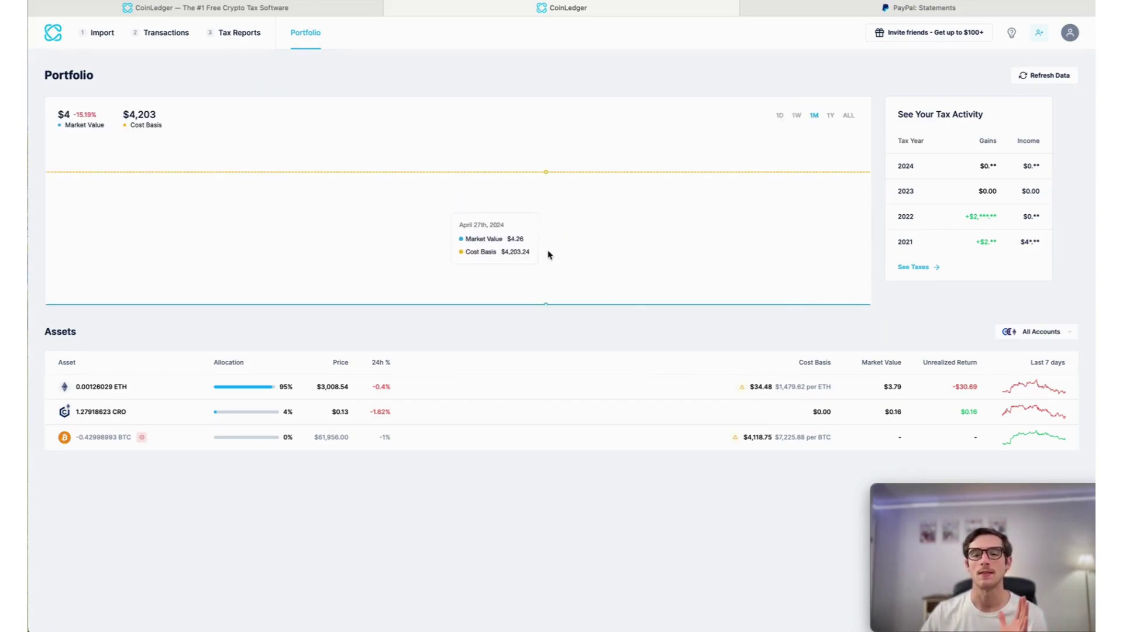